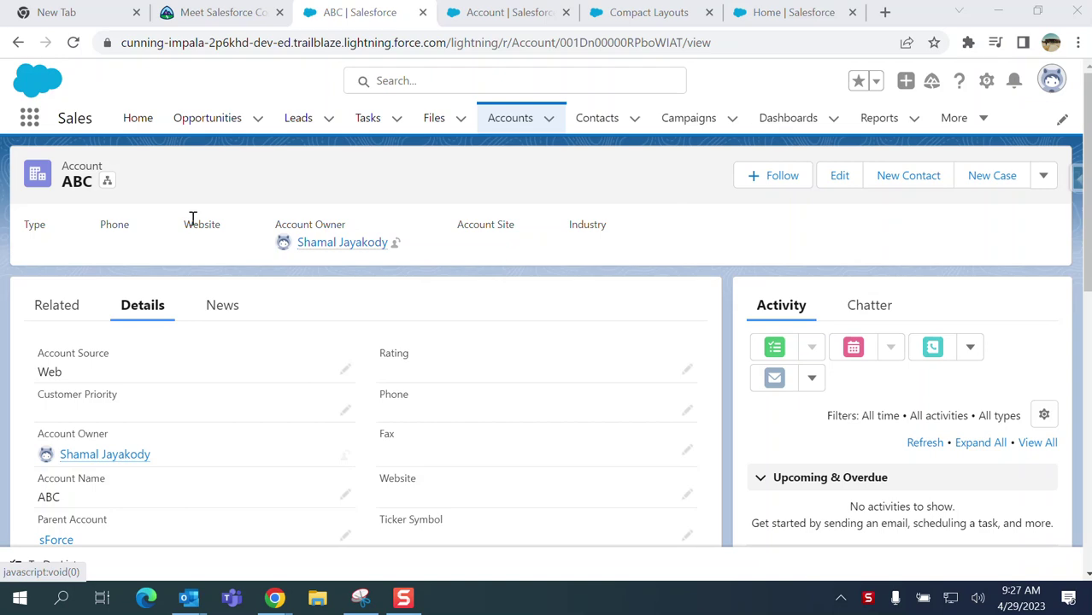
- Review the Compact Layouts help article, then compare the Account object's System Default compact layout with the ABC account's header fields
left_click(770, 13)
left_click(654, 12)
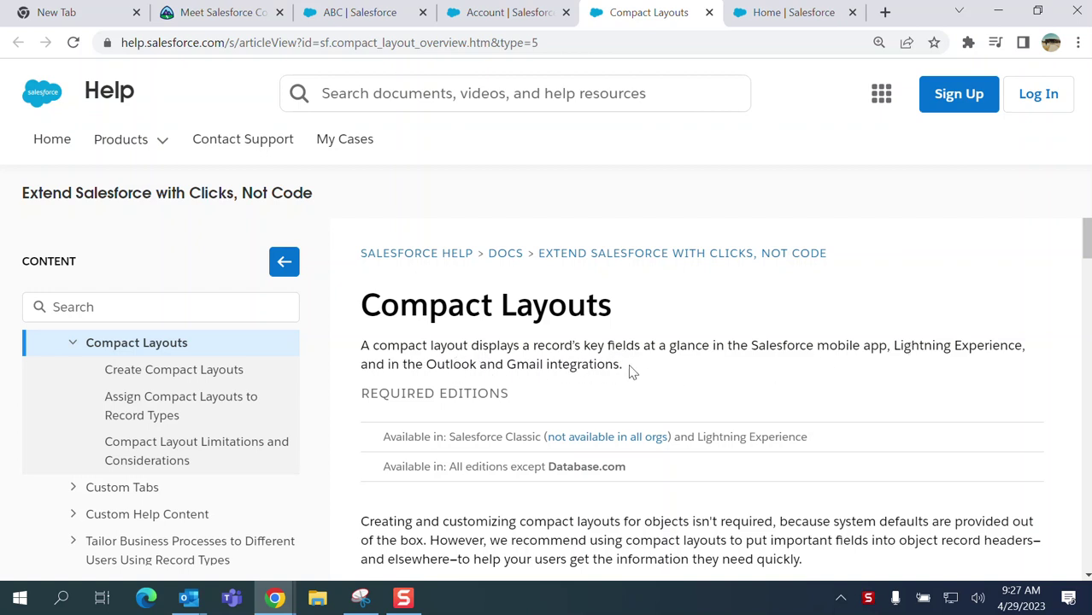
left_click(502, 19)
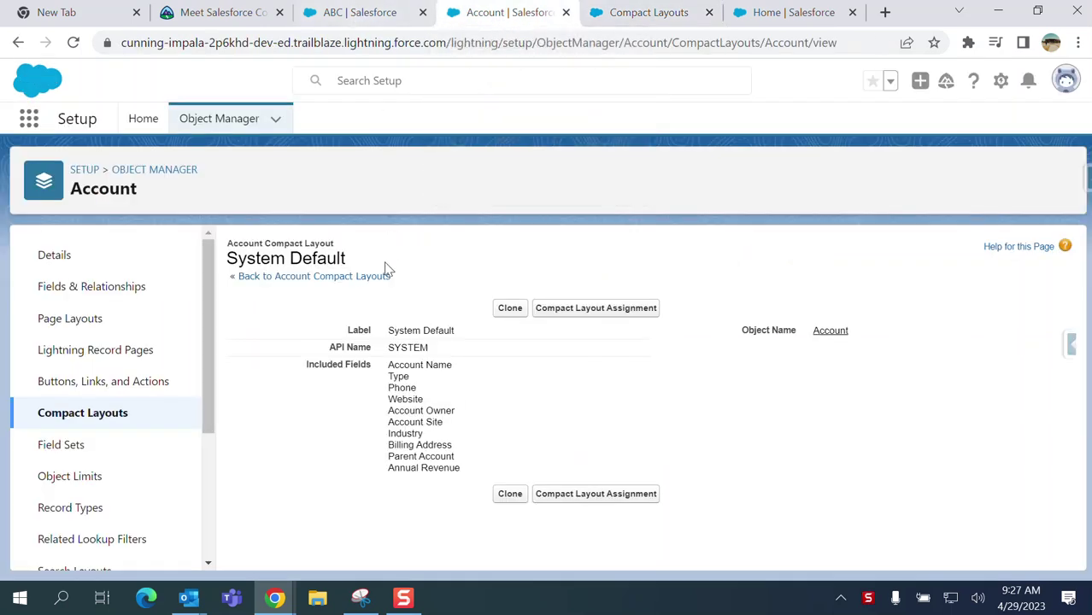
left_click(82, 416)
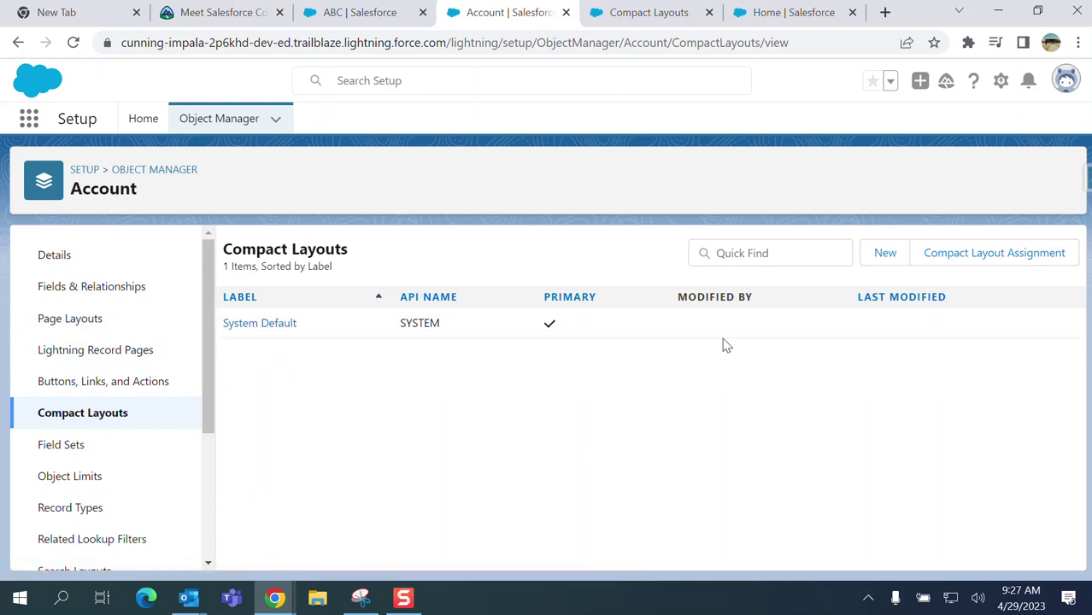
left_click(256, 325)
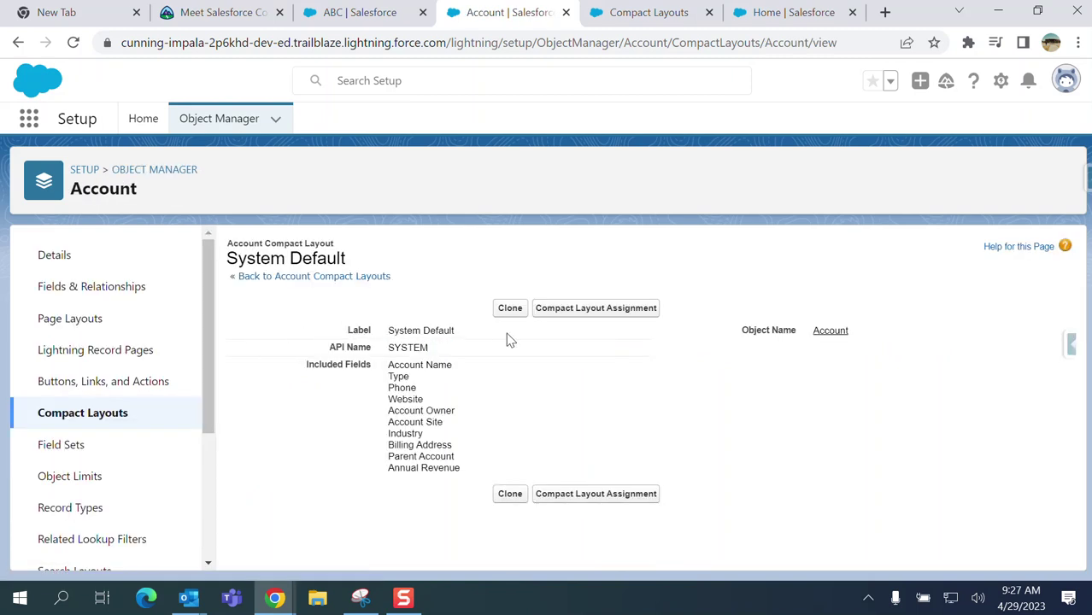
left_click(17, 45)
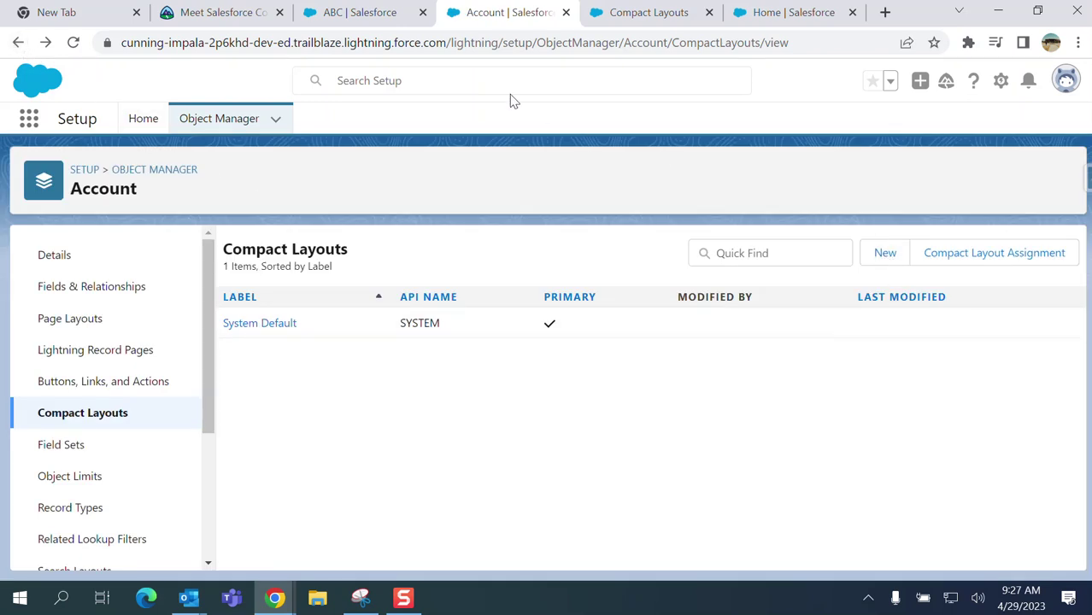
left_click(359, 11)
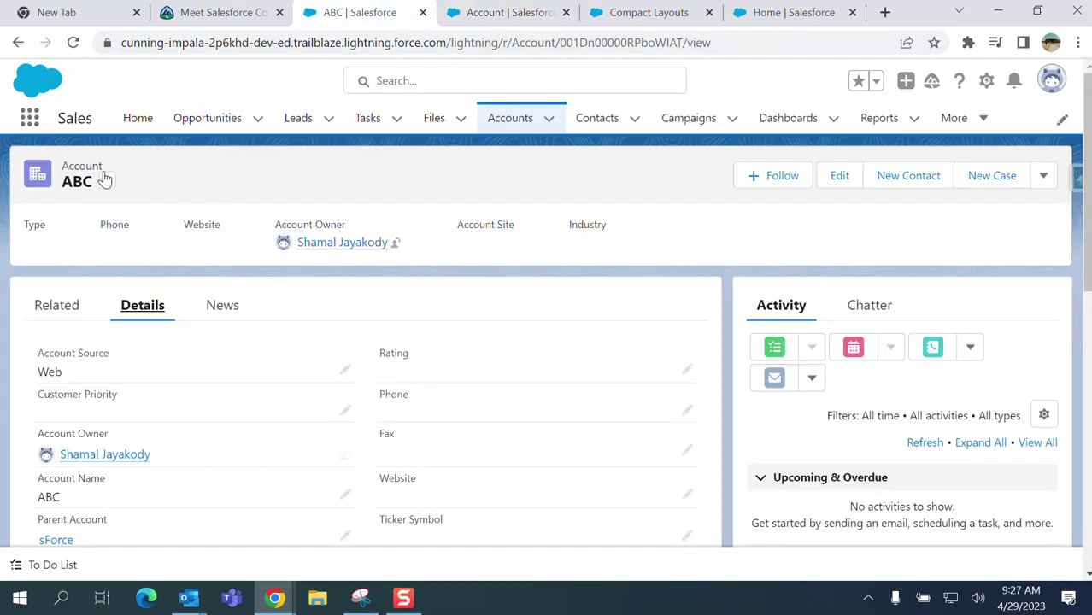
- Start a new compact layout for the Account object with both label and name set to myCompactLayout
left_click(511, 13)
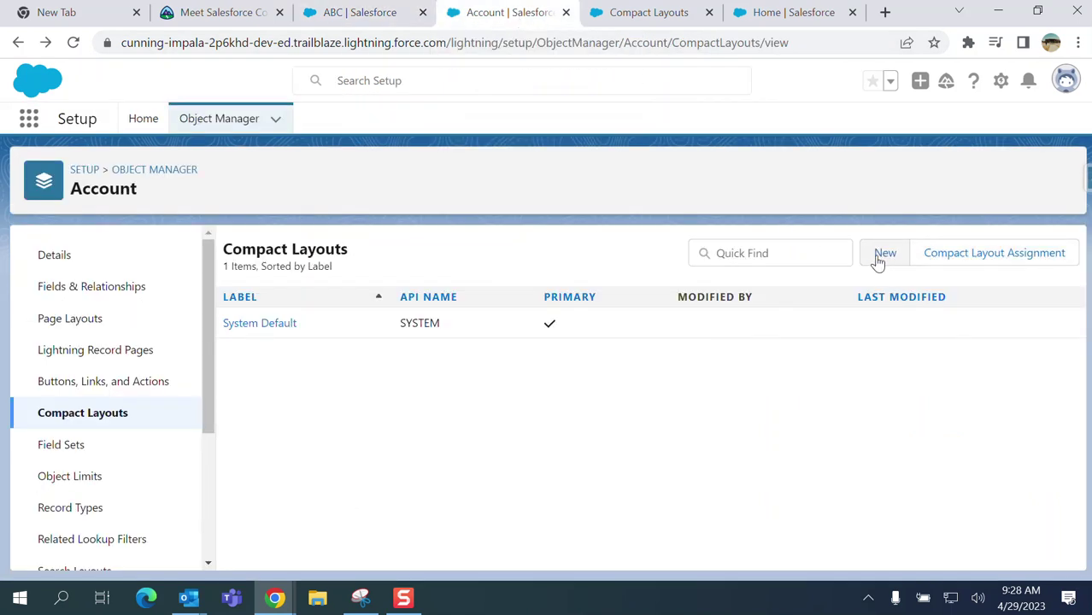
left_click(880, 258)
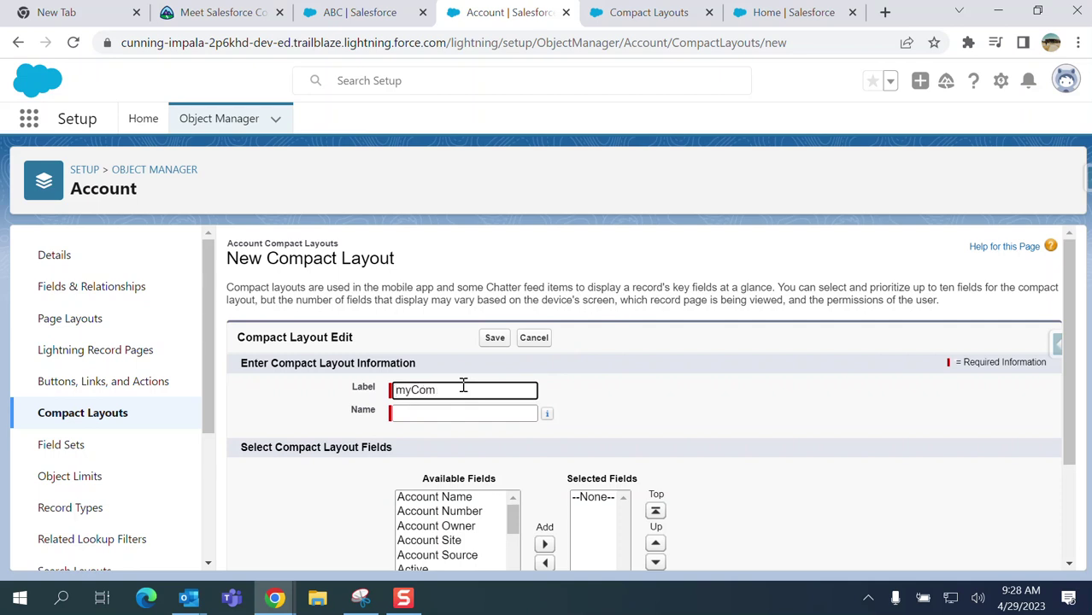
type("pactLayout")
key("ctrl+a")
key("ctrl+c")
key("Tab")
key("ctrl+v")
scroll(634, 382, "down", 1)
scroll(633, 381, "down", 2)
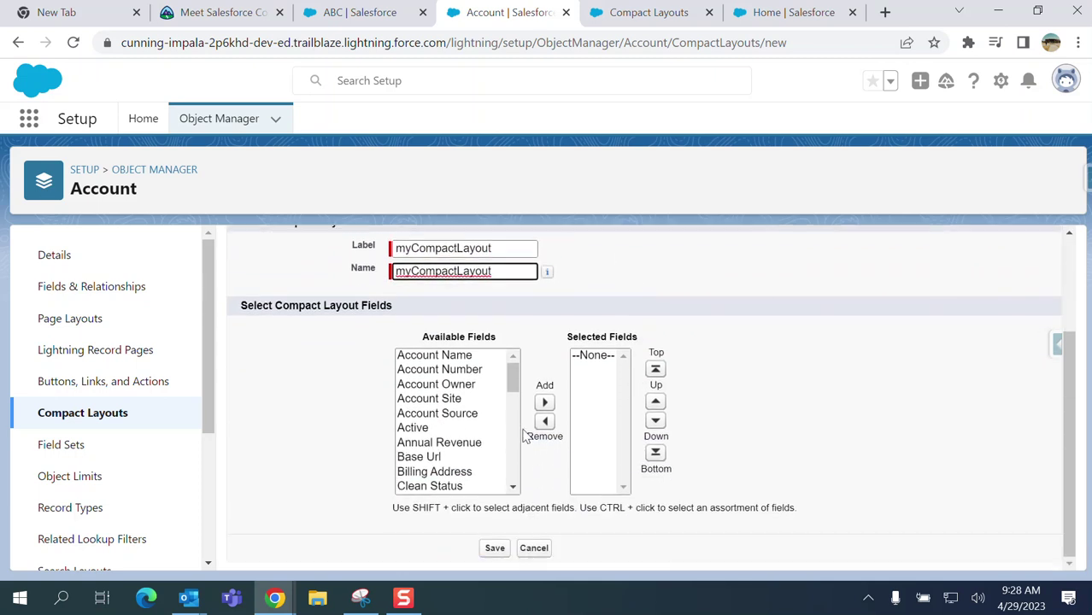
- Add Account Owner, Account Number and Account Name, in that order, to the compact layout's selected fields
left_click(459, 400)
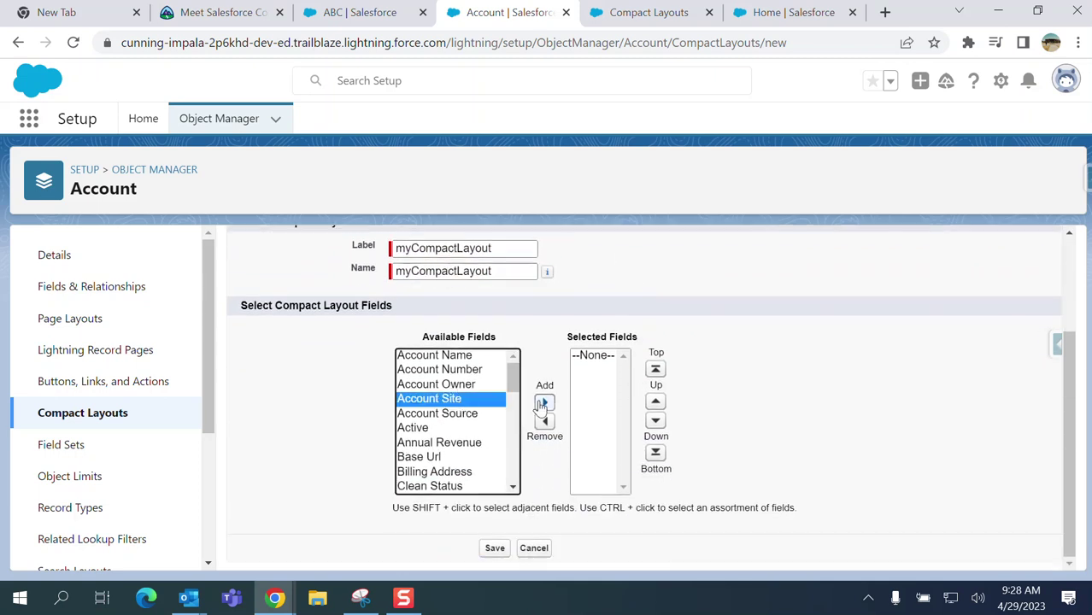
left_click(468, 356)
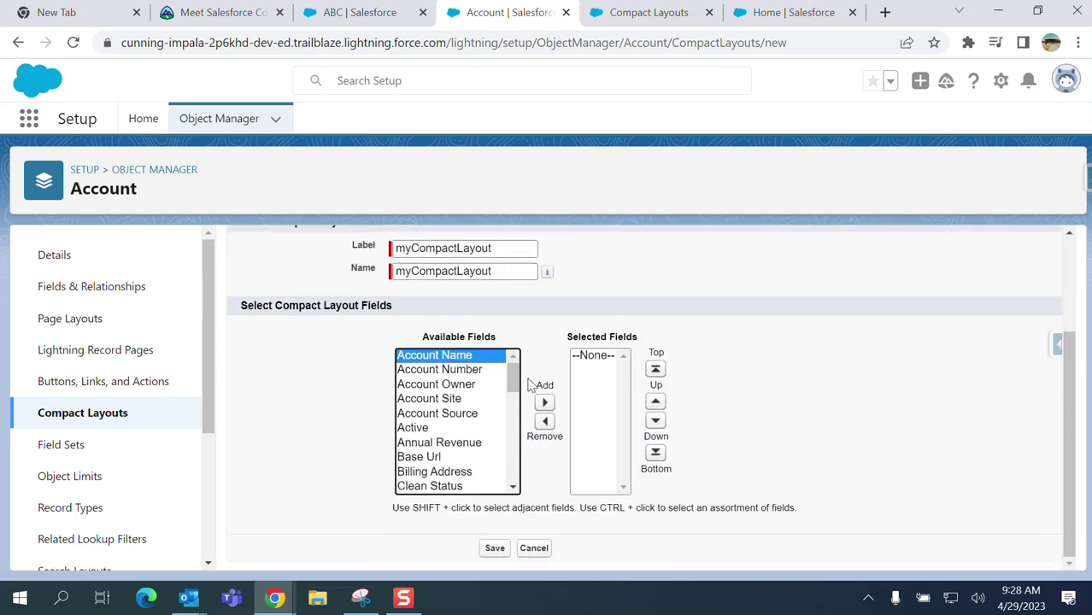
left_click(485, 385)
left_click(544, 403)
left_click(468, 370)
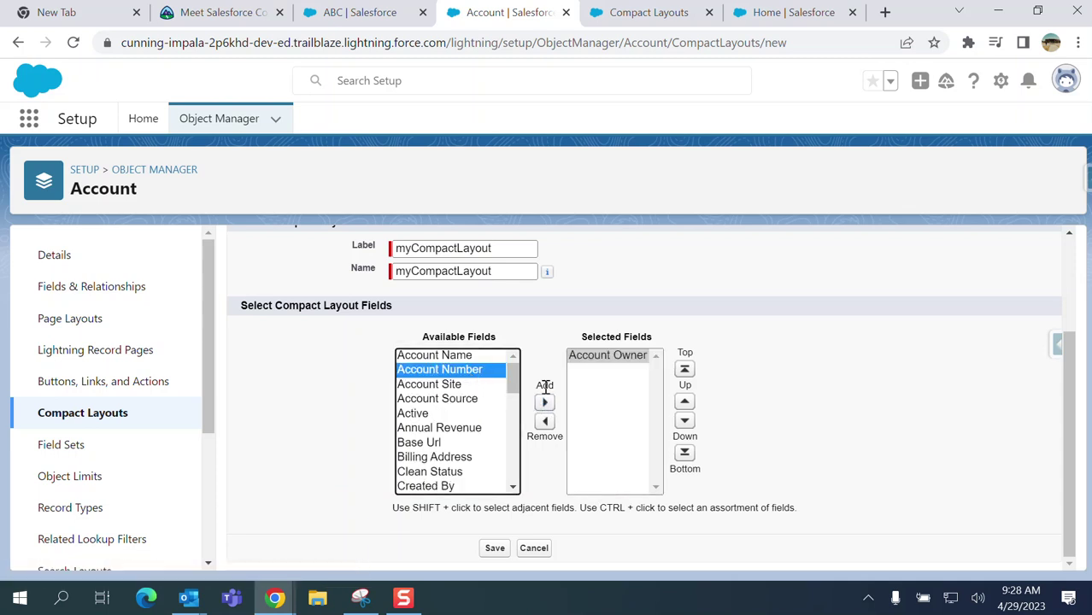
left_click(544, 402)
left_click(463, 359)
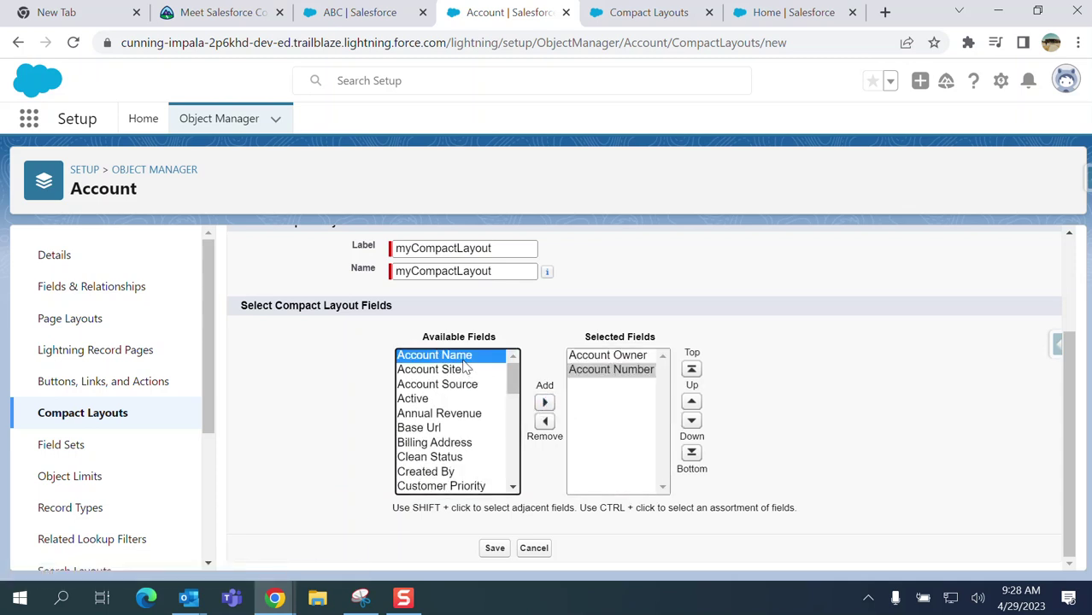
left_click(544, 402)
- Add the Industry and Created By fields to the compact layout's selected fields
scroll(479, 405, "down", 2)
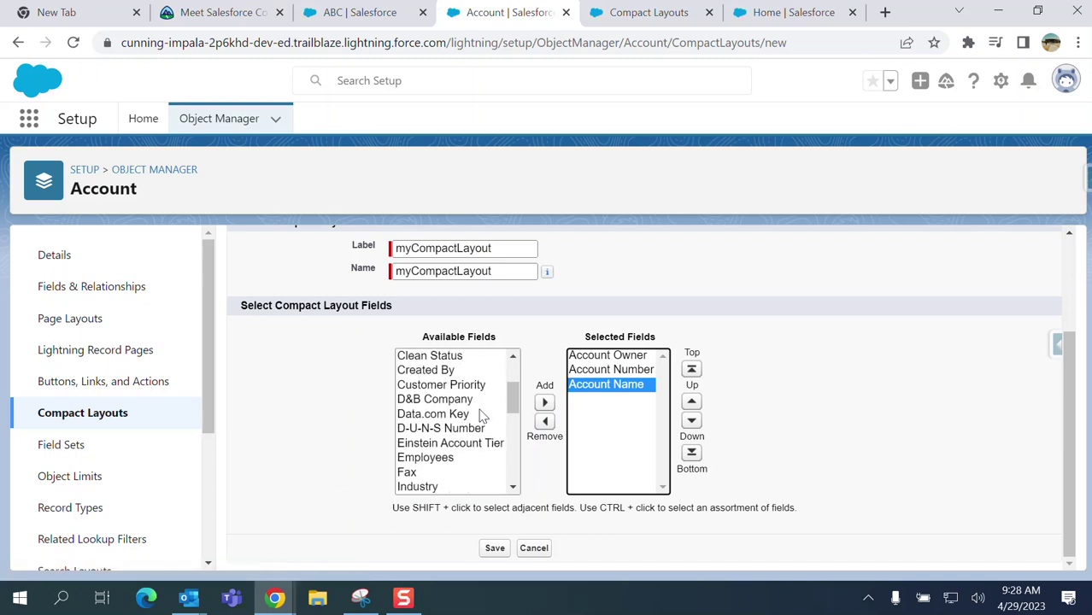
scroll(480, 412, "down", 2)
left_click(427, 402)
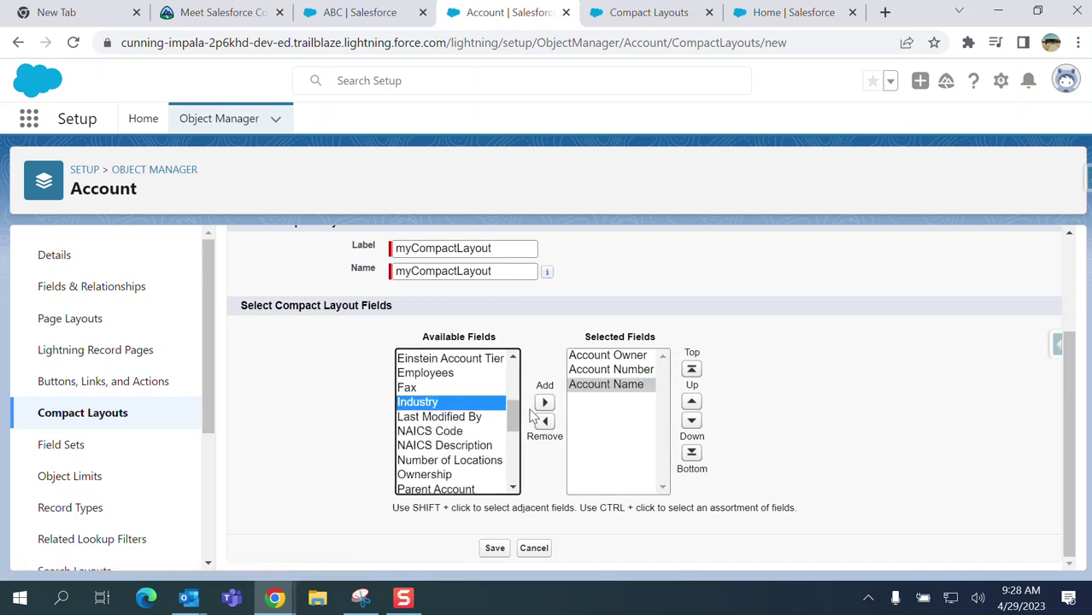
left_click(544, 402)
scroll(455, 411, "down", 2)
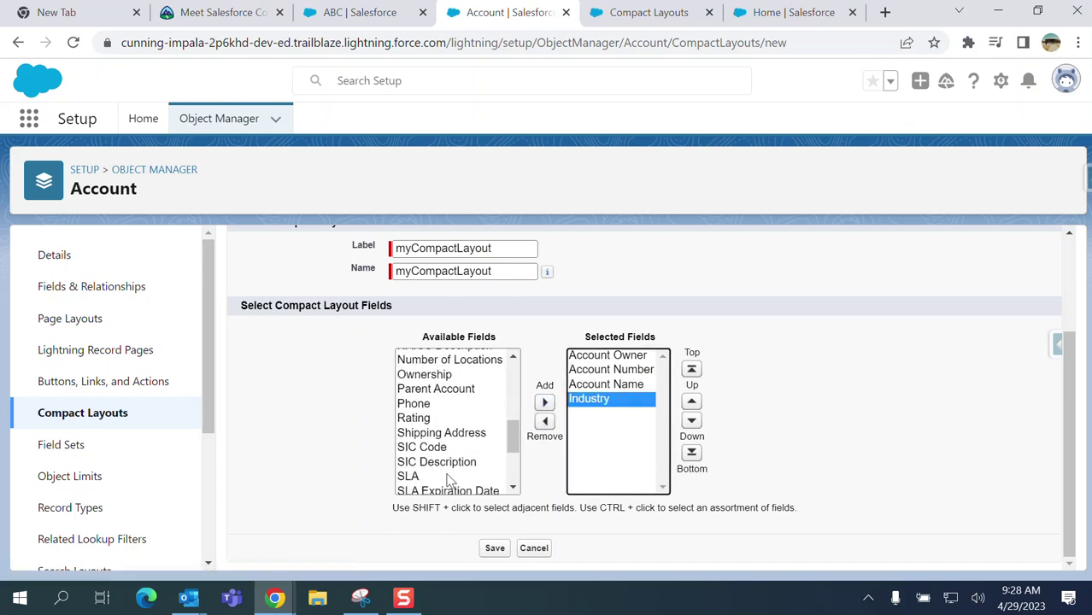
scroll(488, 434, "down", 3)
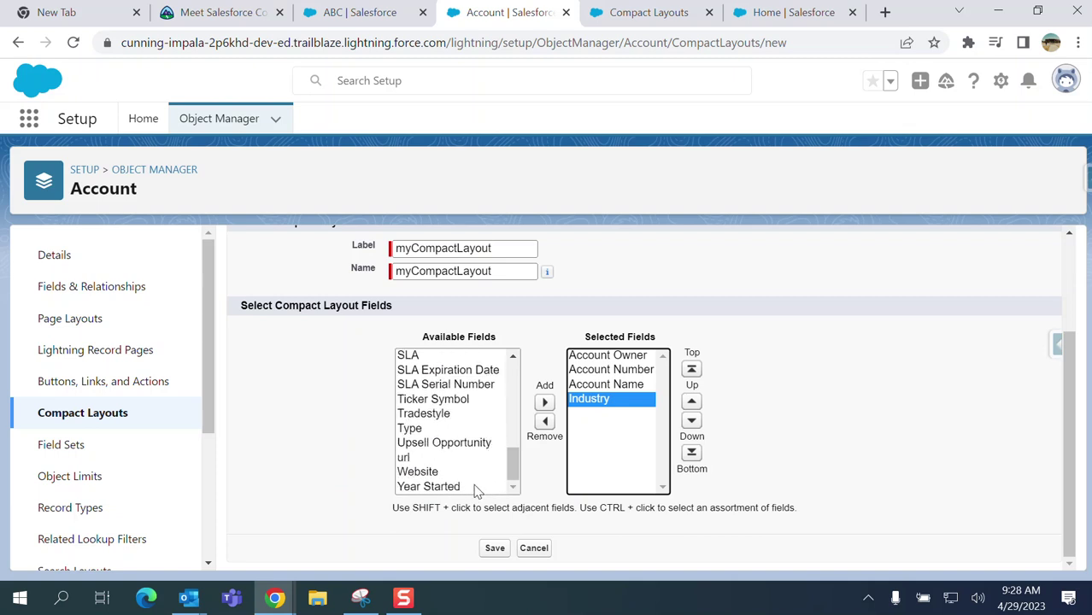
left_click_drag(511, 472, 513, 406)
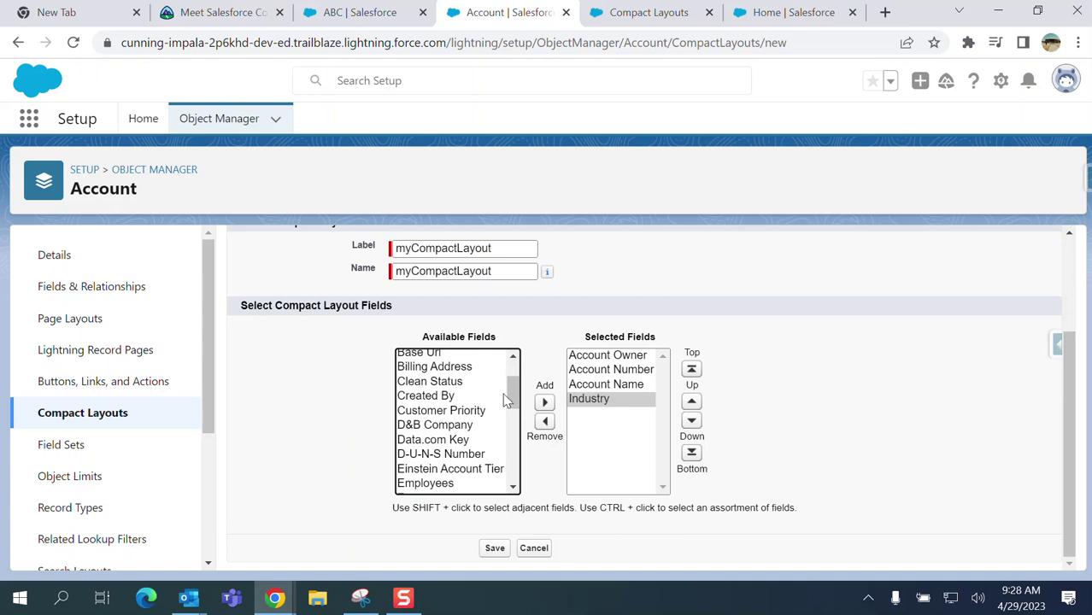
left_click(457, 396)
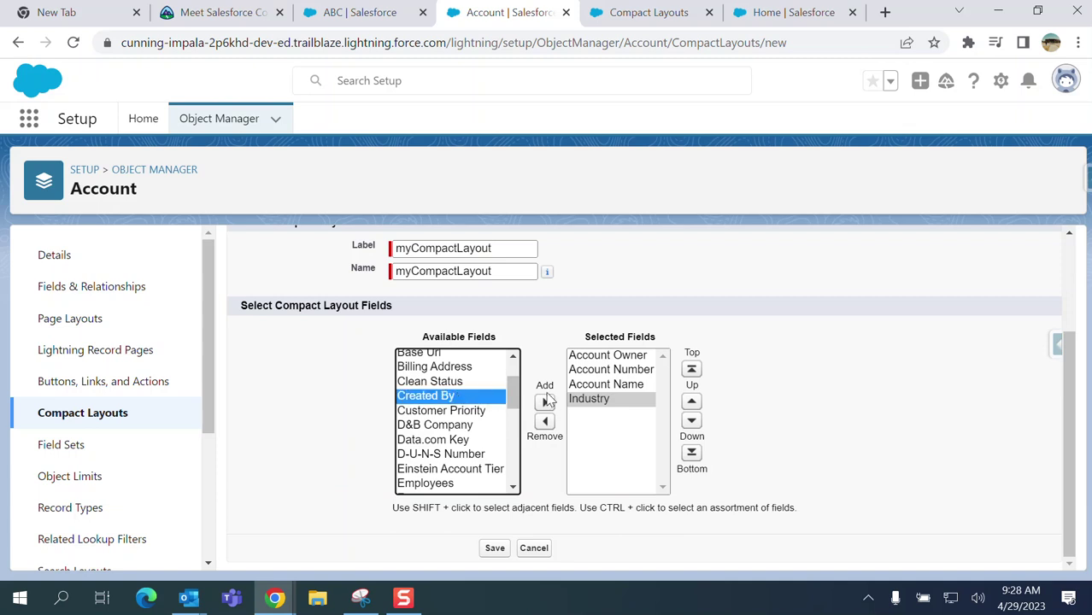
left_click(544, 401)
- Add the Active and Billing Address fields to the selected fields and save the compact layout
scroll(495, 409, "up", 2)
scroll(498, 414, "up", 1)
left_click(415, 471)
scroll(649, 323, "down", 1)
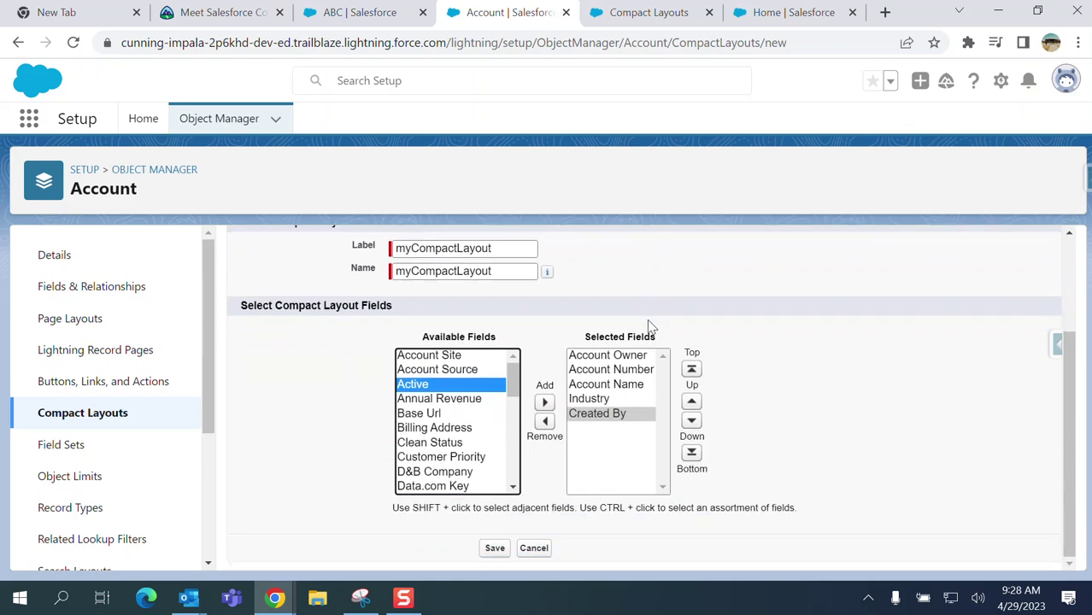
left_click(544, 402)
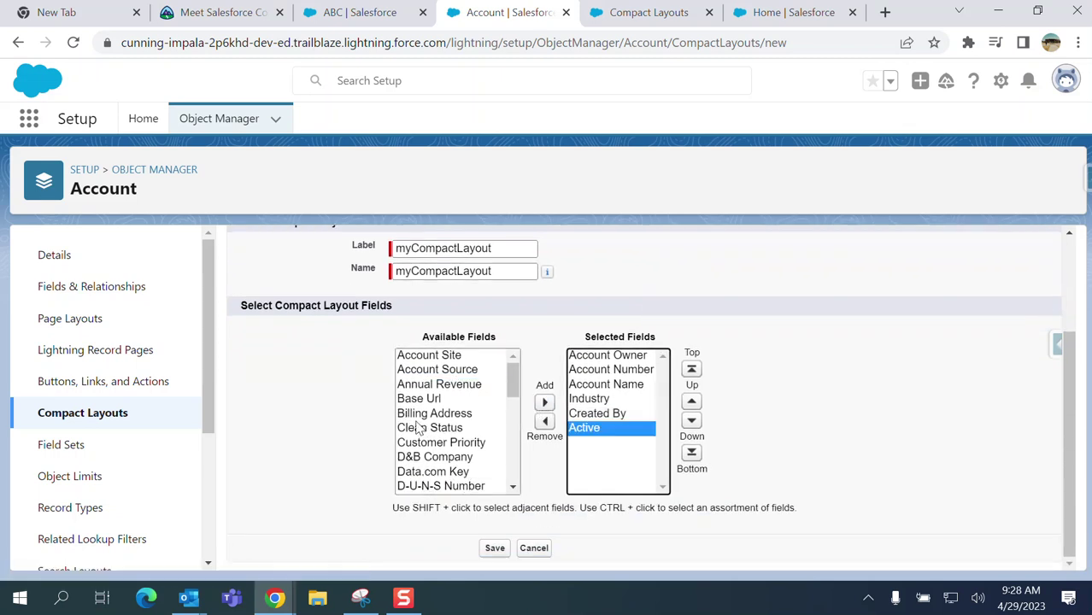
left_click(417, 386)
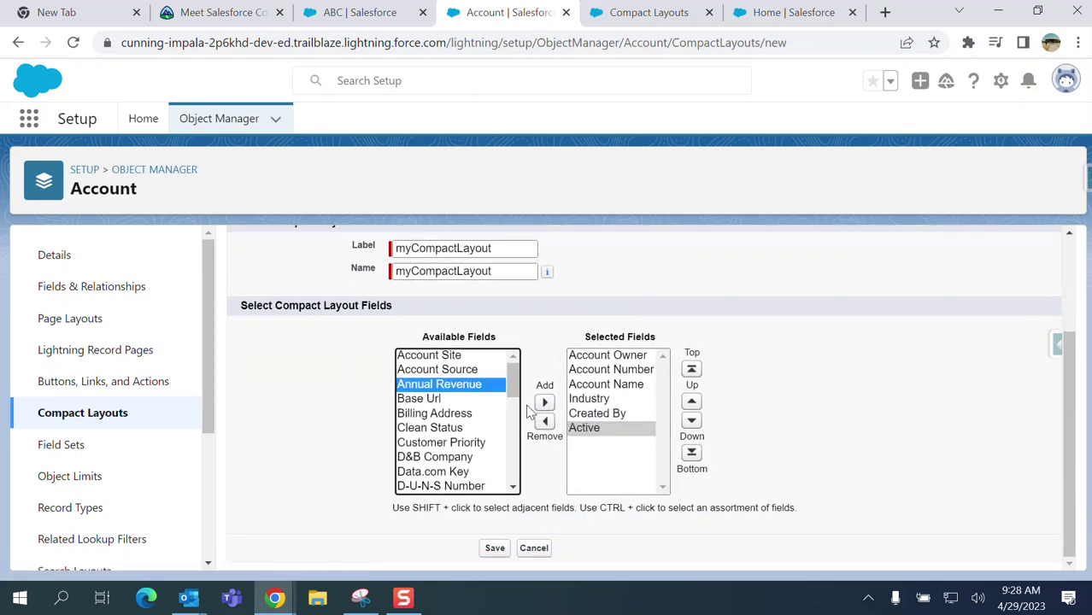
left_click(451, 413)
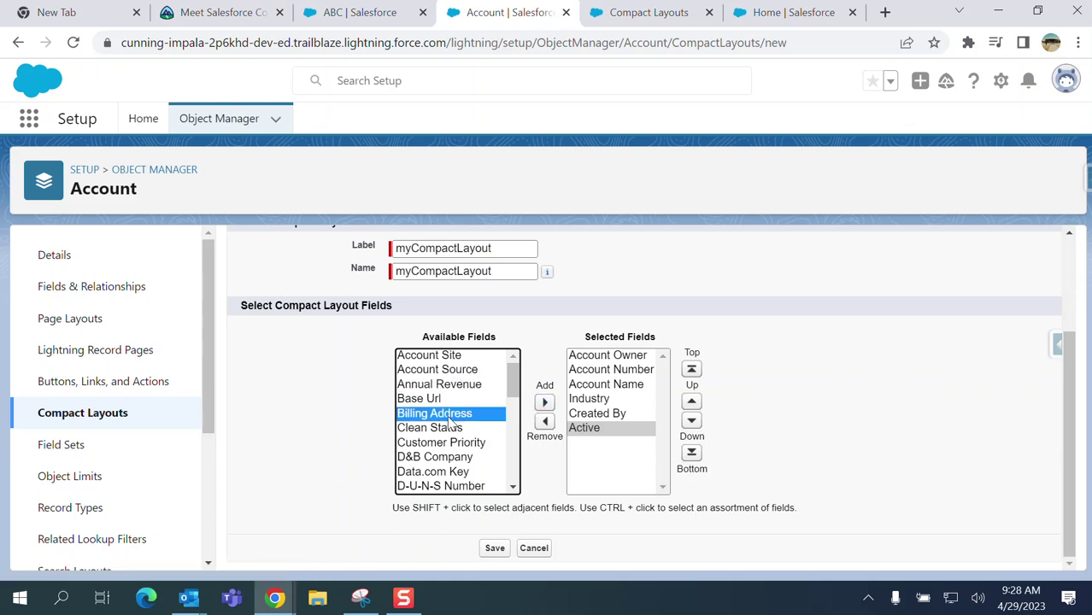
left_click(545, 404)
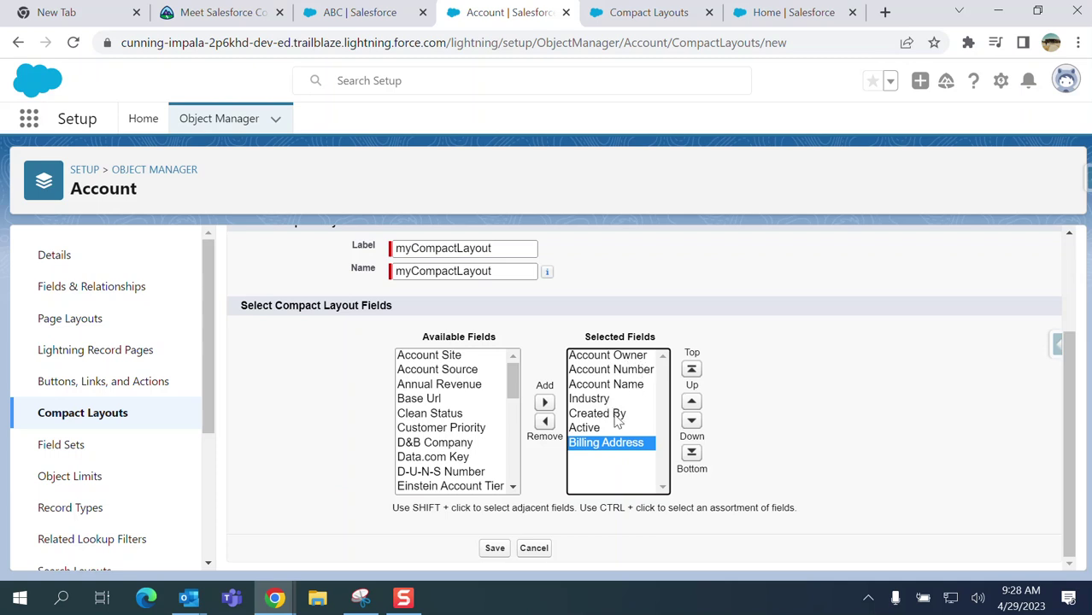
left_click(491, 549)
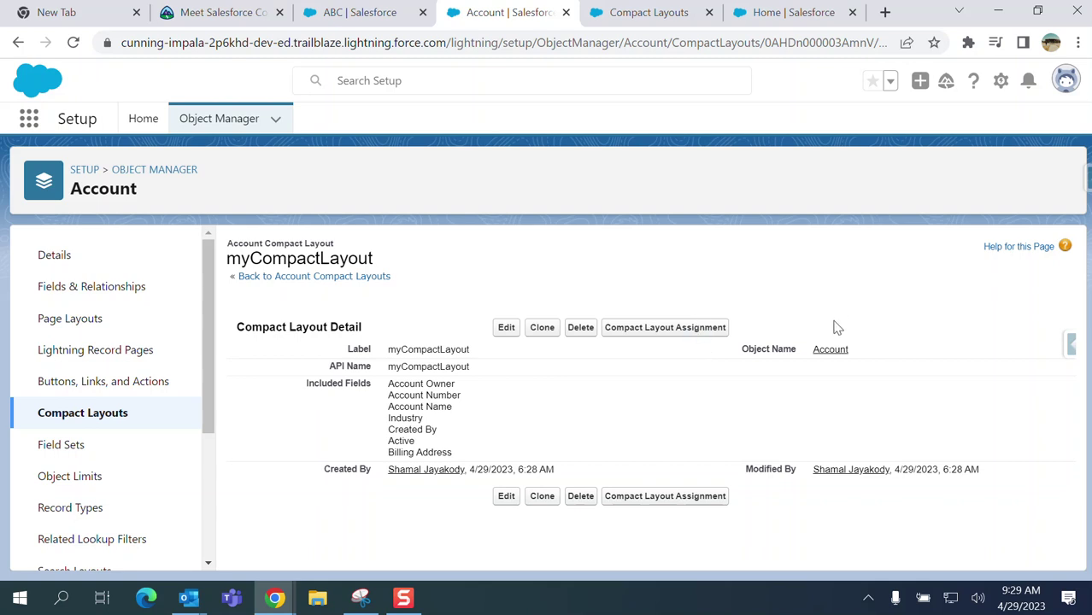
- Assign myCompactLayout as the Account object's primary compact layout and save the assignment
left_click(680, 333)
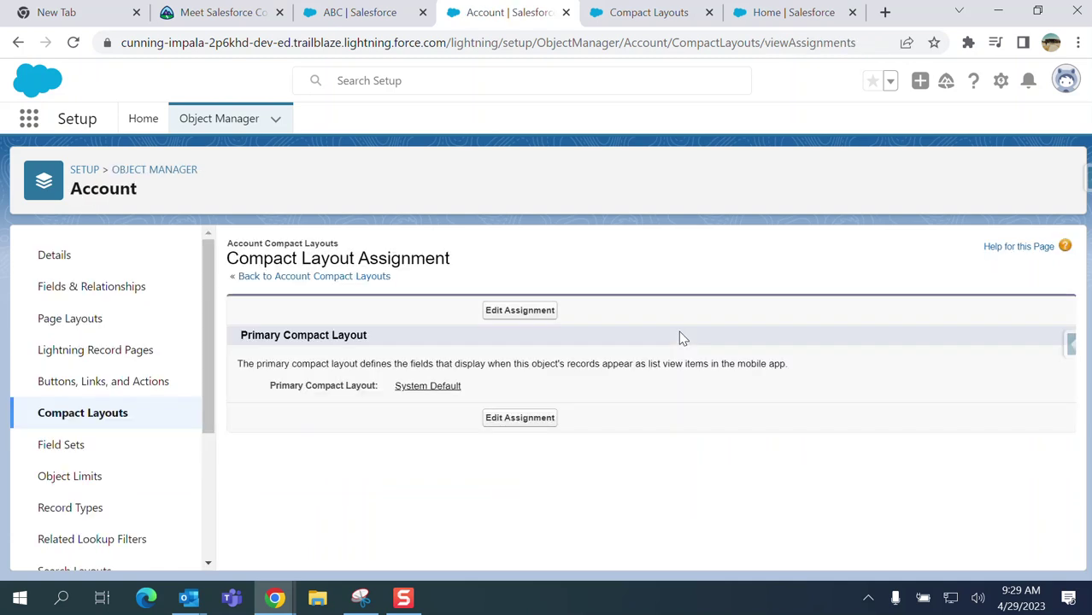
left_click(527, 312)
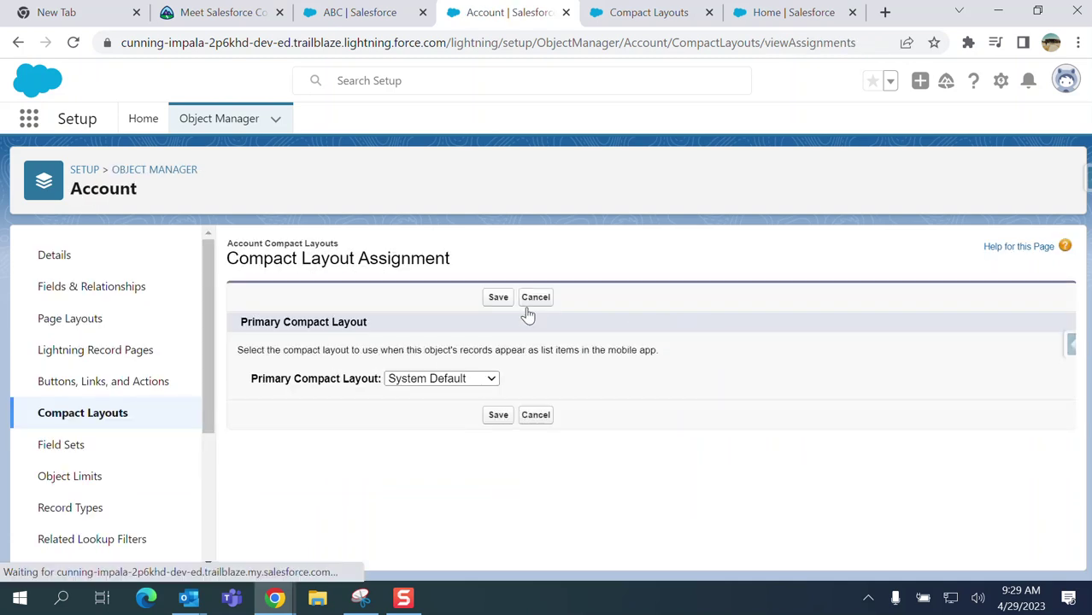
left_click(491, 378)
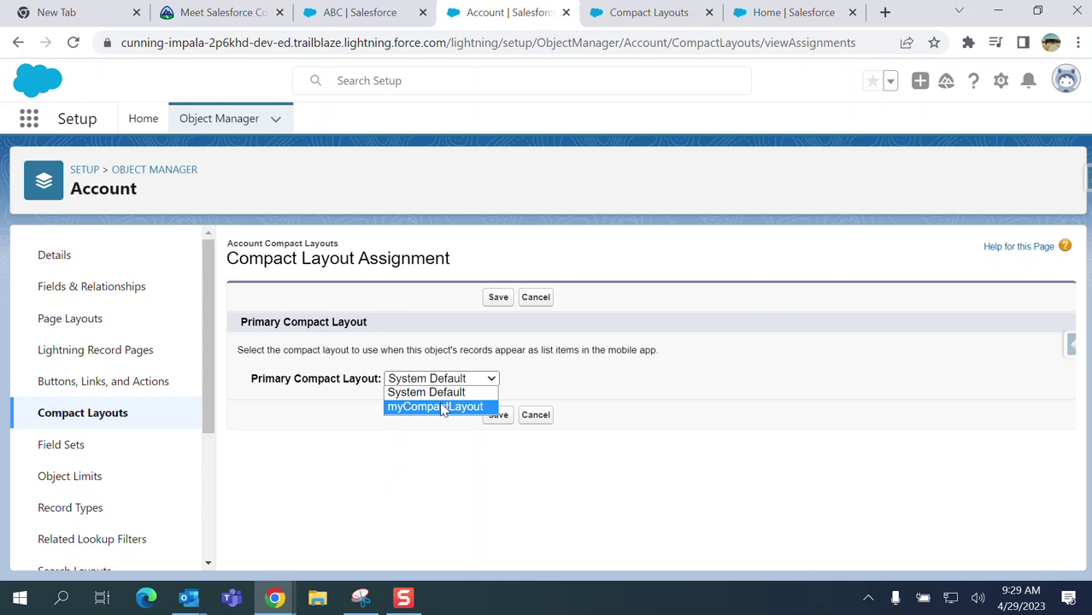
left_click(435, 407)
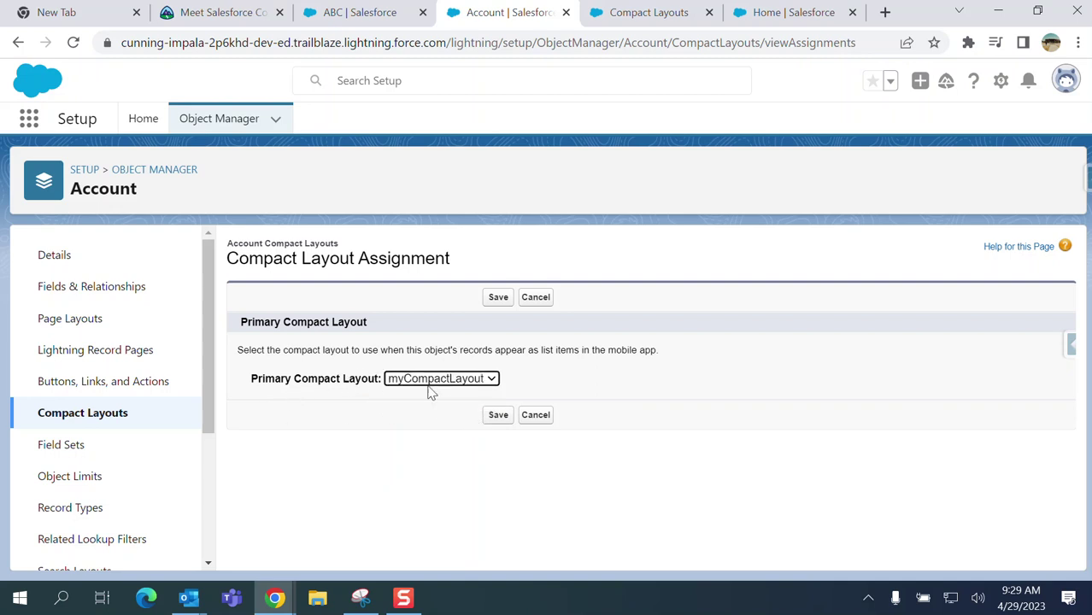
left_click(498, 416)
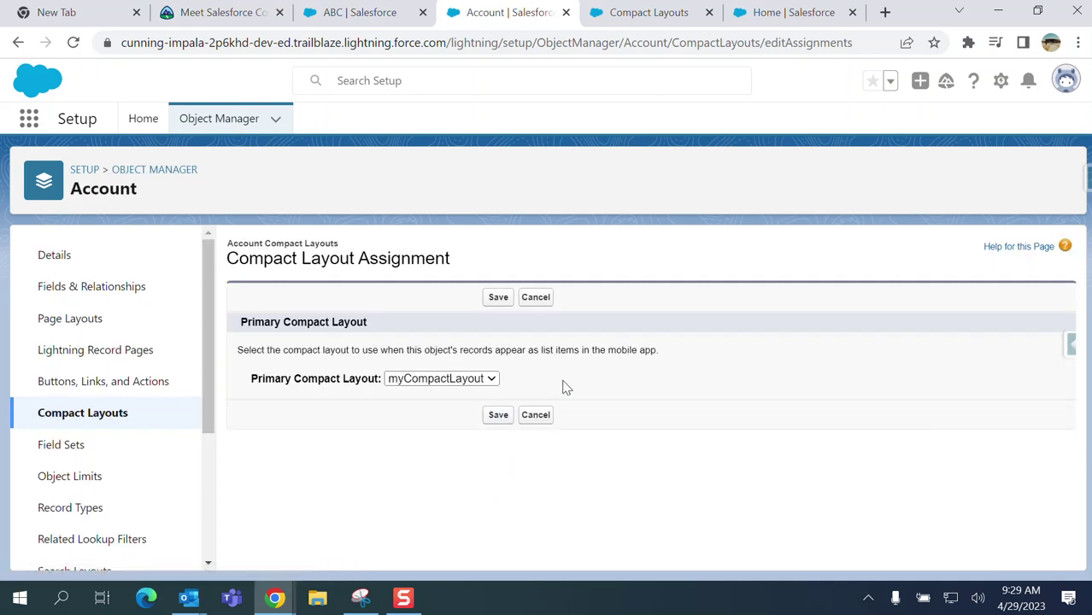
- Reload the ABC account record and examine the fields in its header
left_click(357, 17)
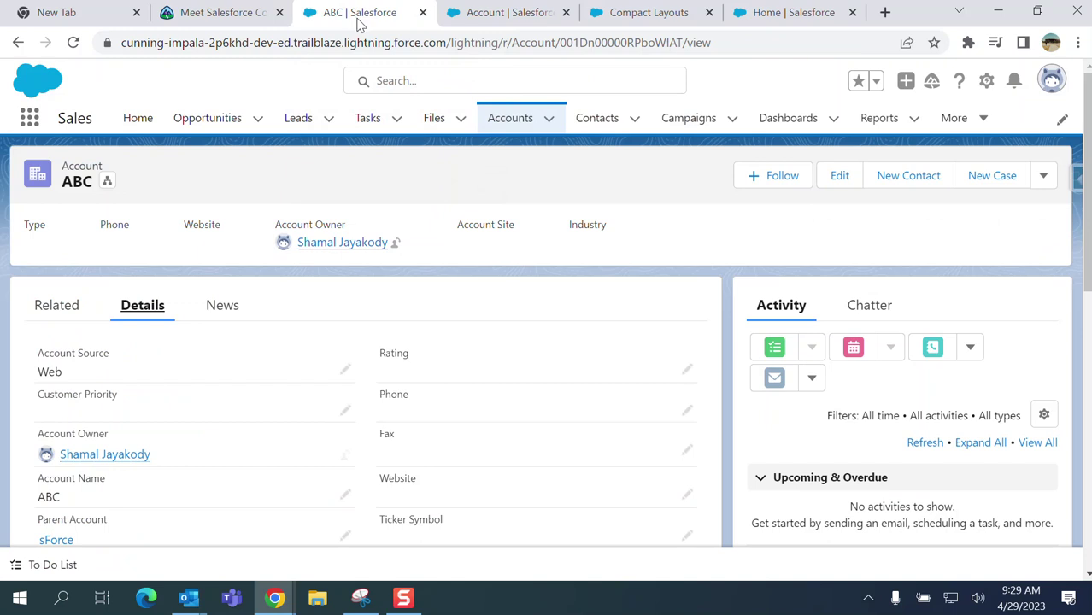
left_click(75, 45)
left_click(73, 43)
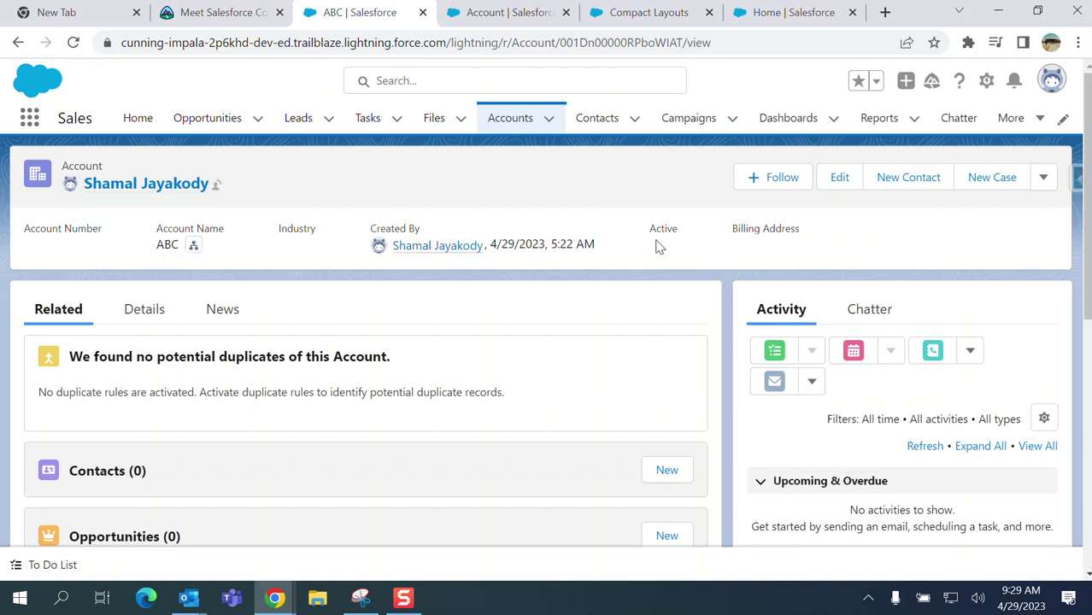
left_click_drag(842, 256, 26, 163)
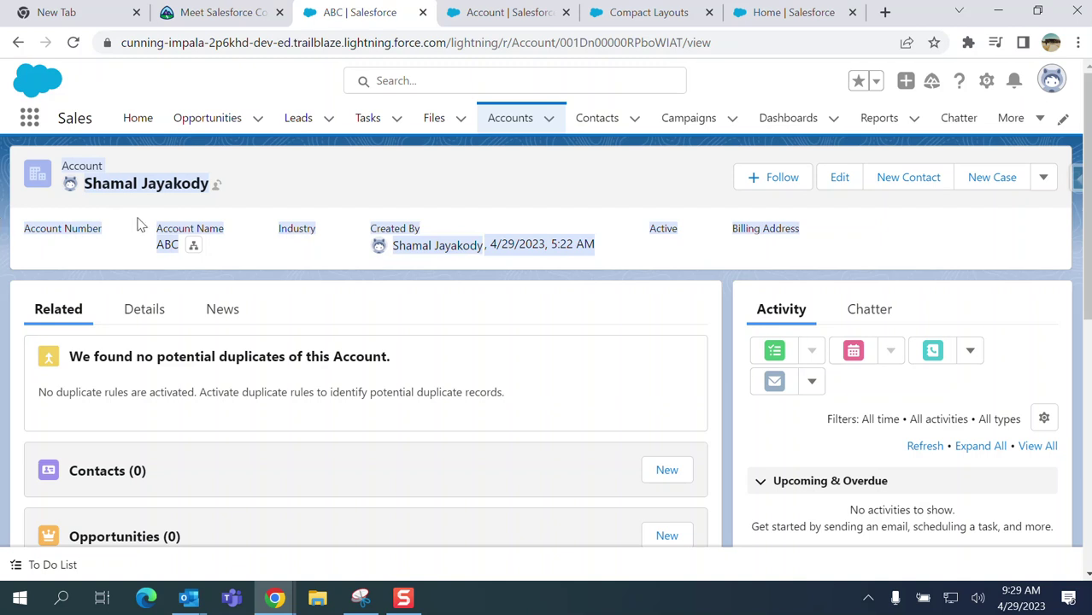
left_click(395, 192)
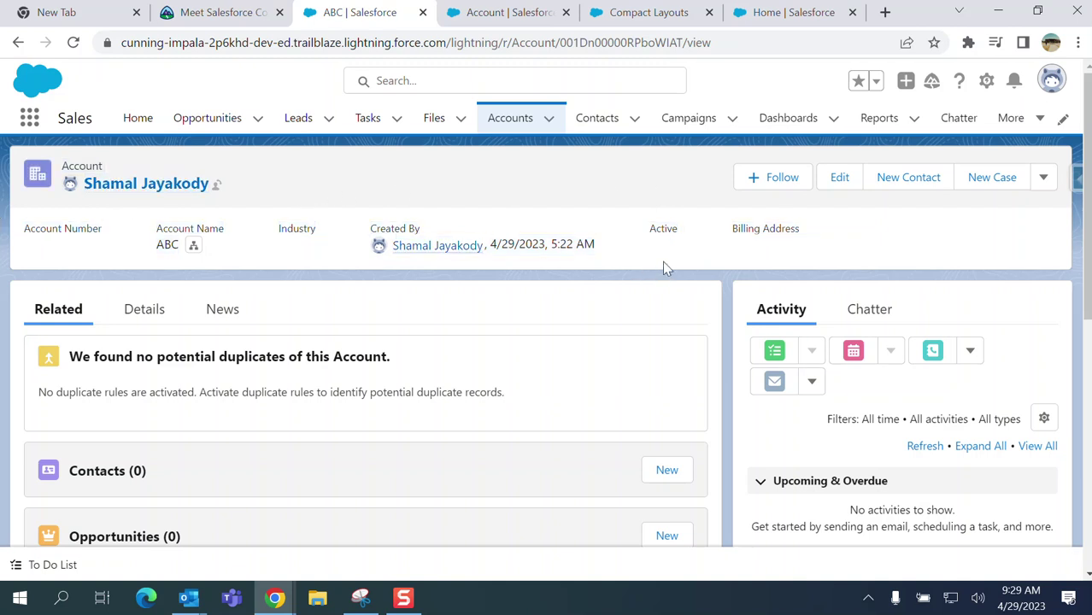